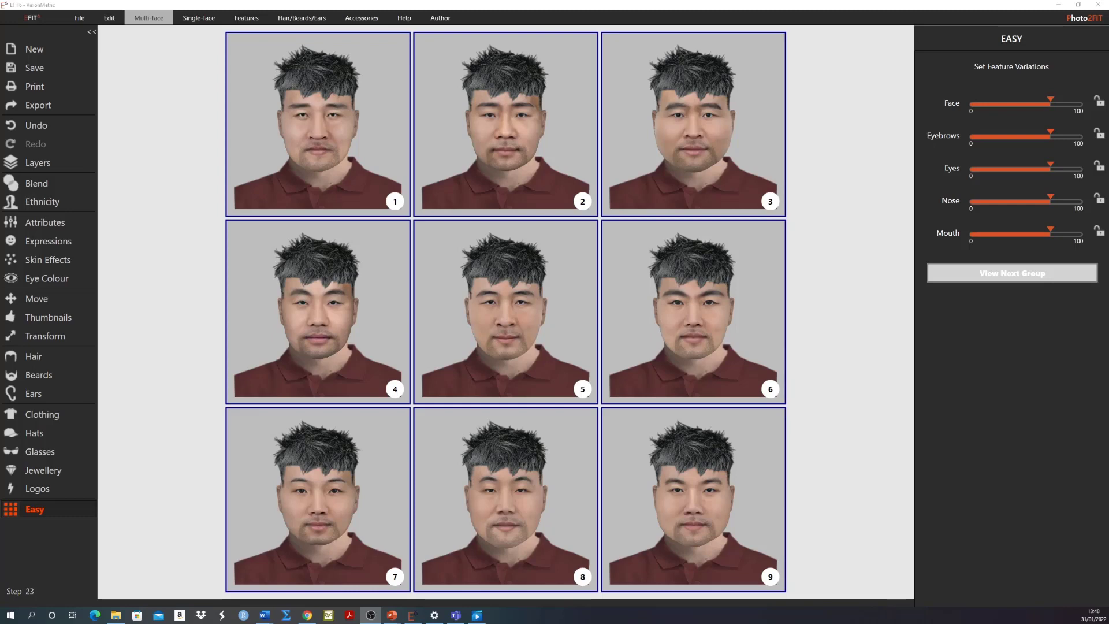
- Reject faces 4, 9 and 8, choose face 1 as the best likeness and generate the following group
mouse_move(389, 302)
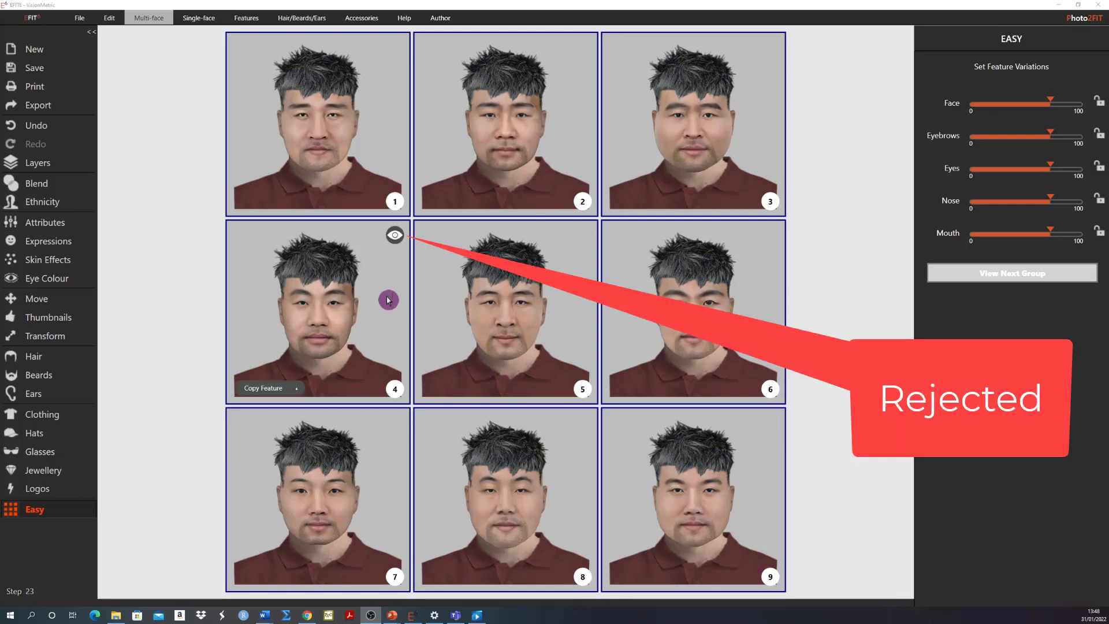
left_click(395, 229)
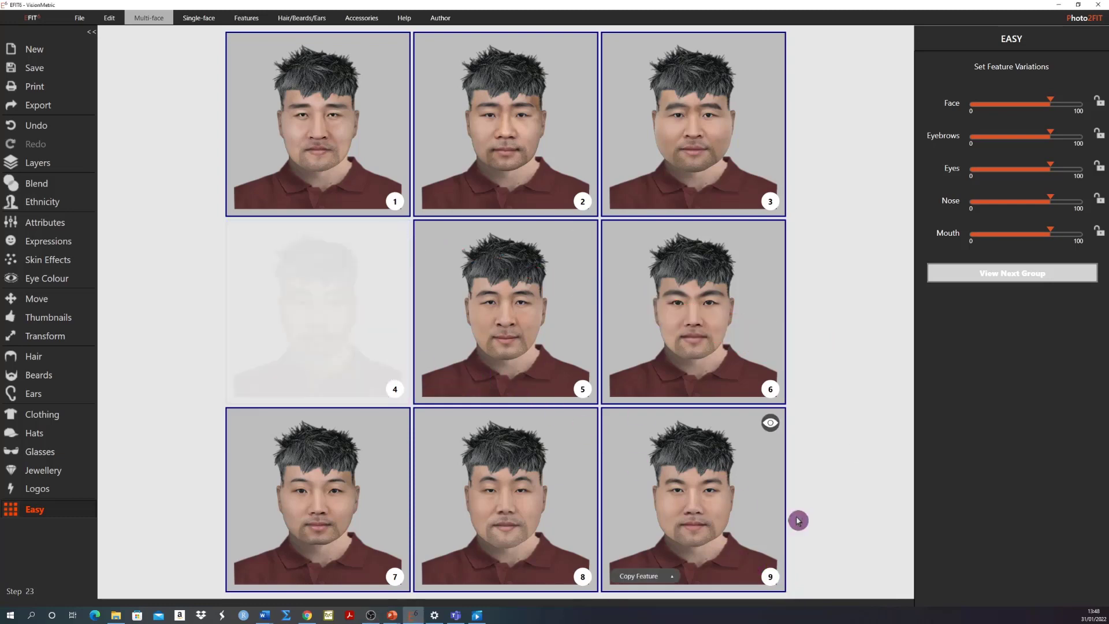
left_click(772, 426)
left_click(579, 425)
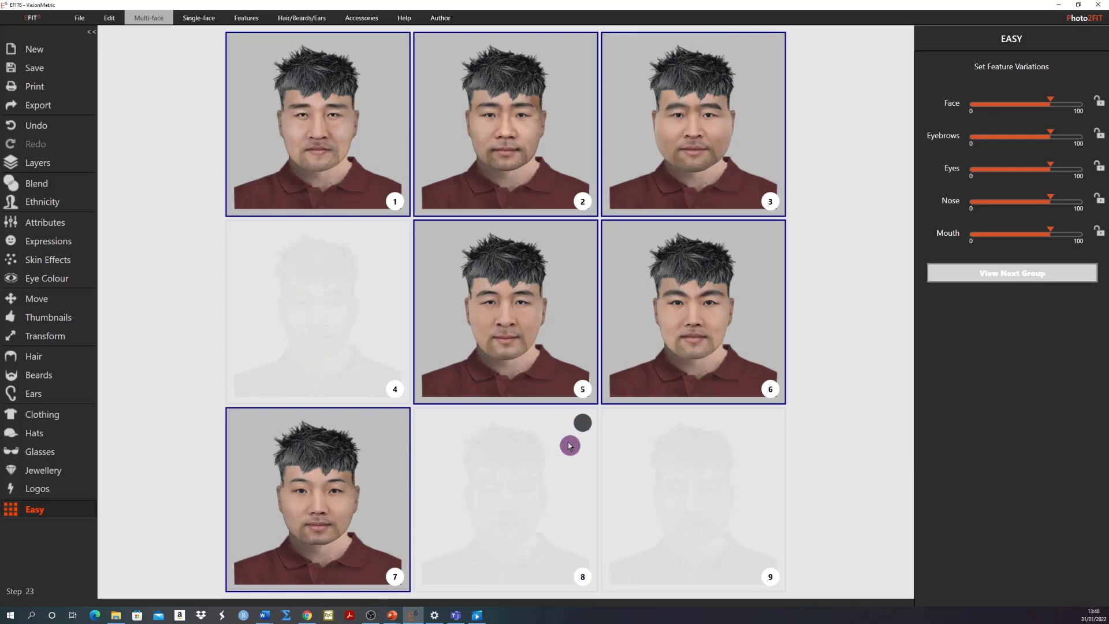
left_click(327, 146)
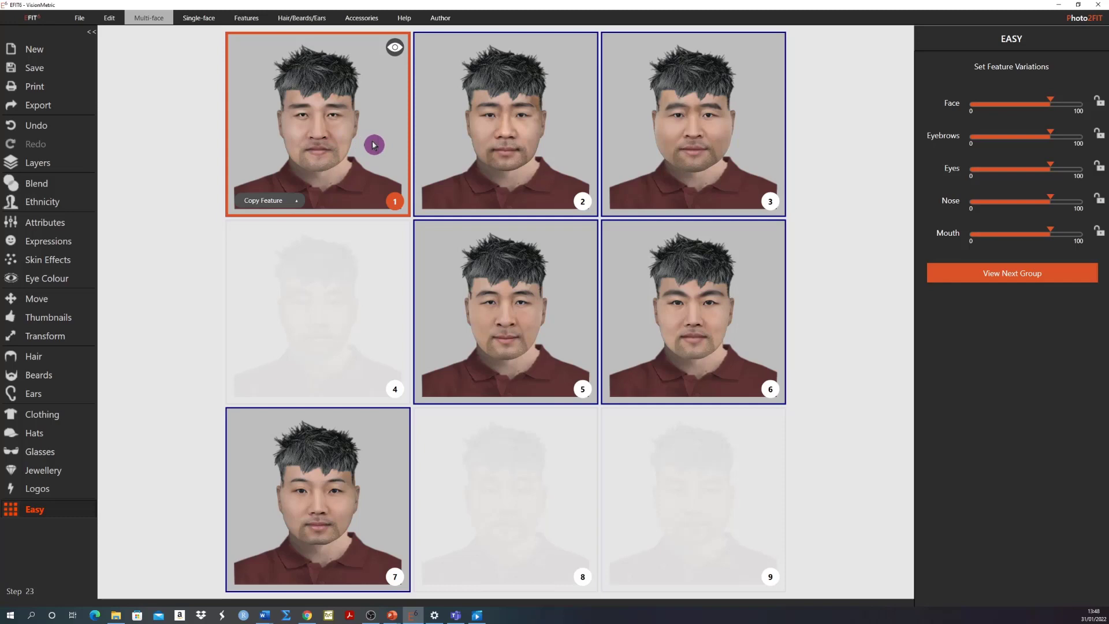
left_click(1016, 278)
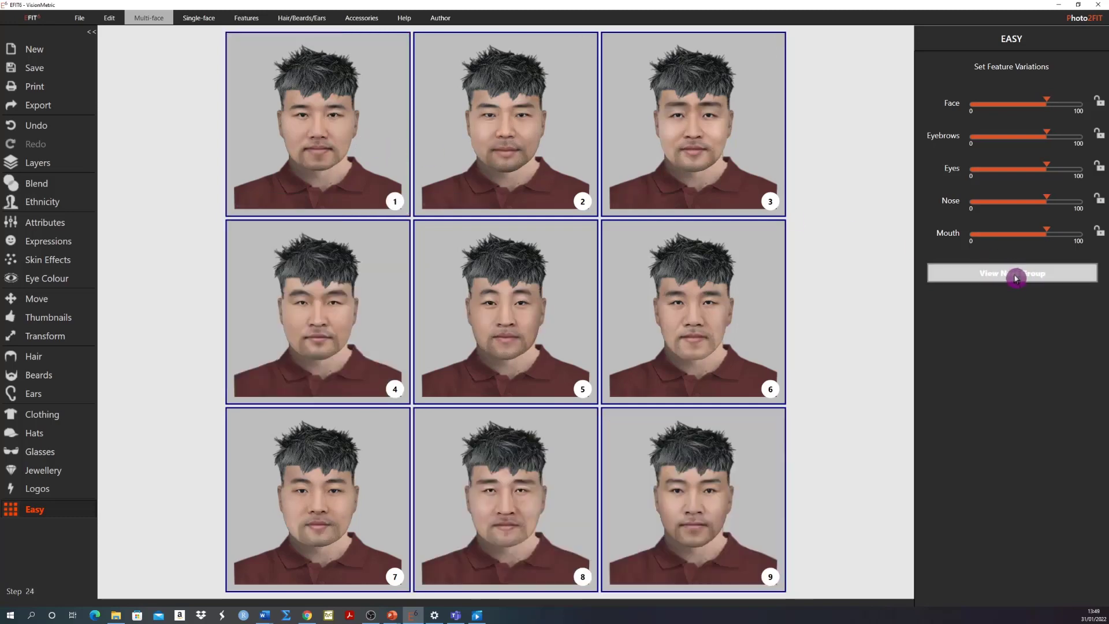
- Reject faces 7, 8 and 1 in the new group and choose face 9 as the best likeness
mouse_move(372, 532)
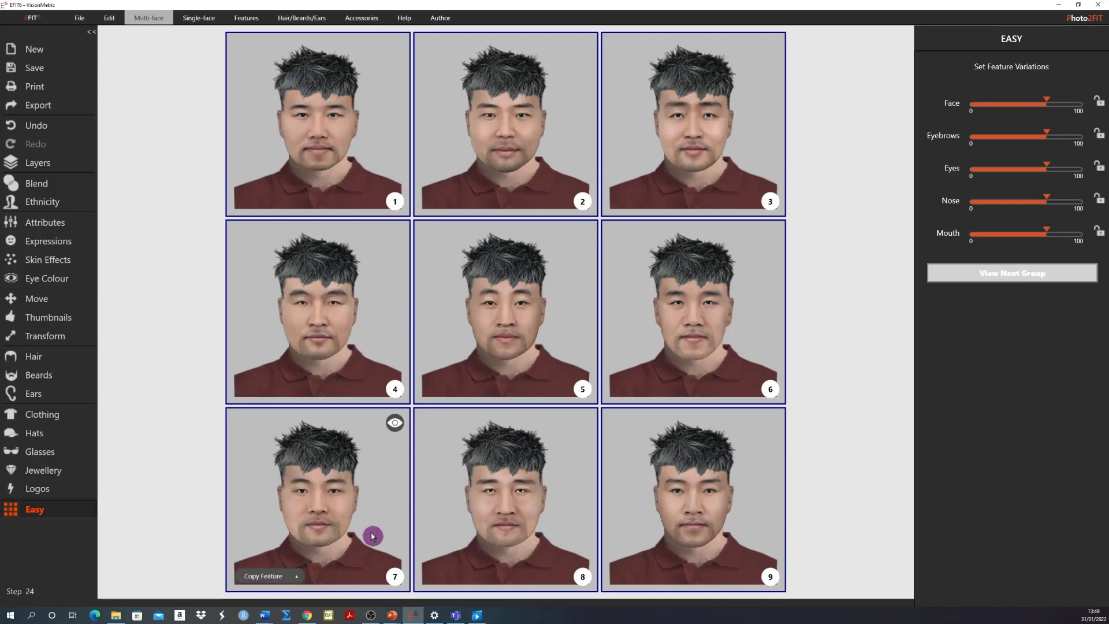
left_click(395, 425)
left_click(583, 425)
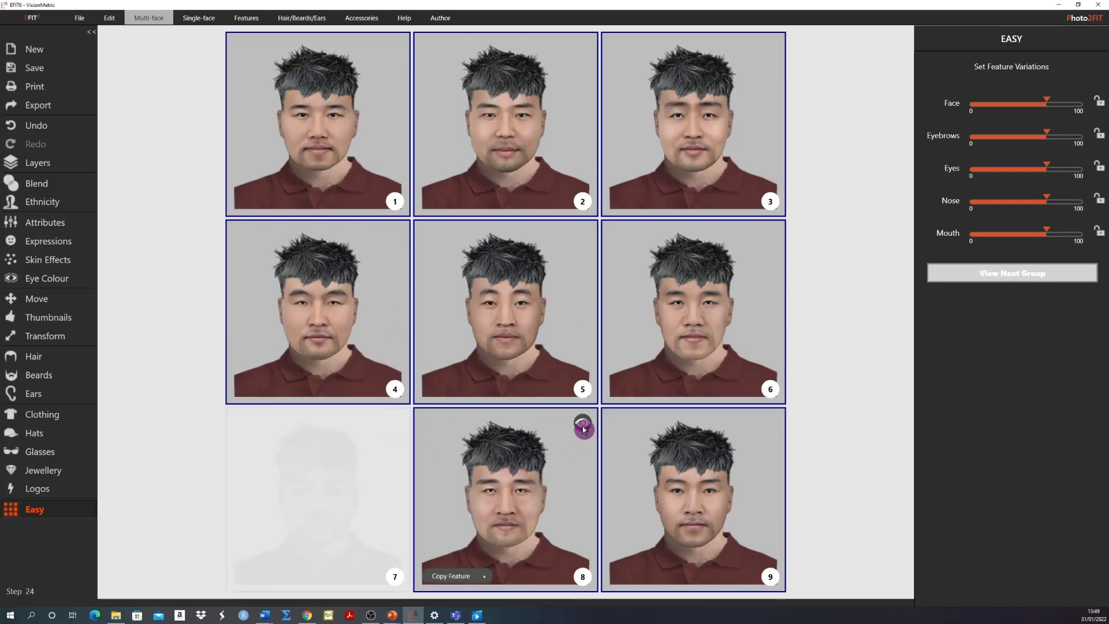
mouse_move(400, 119)
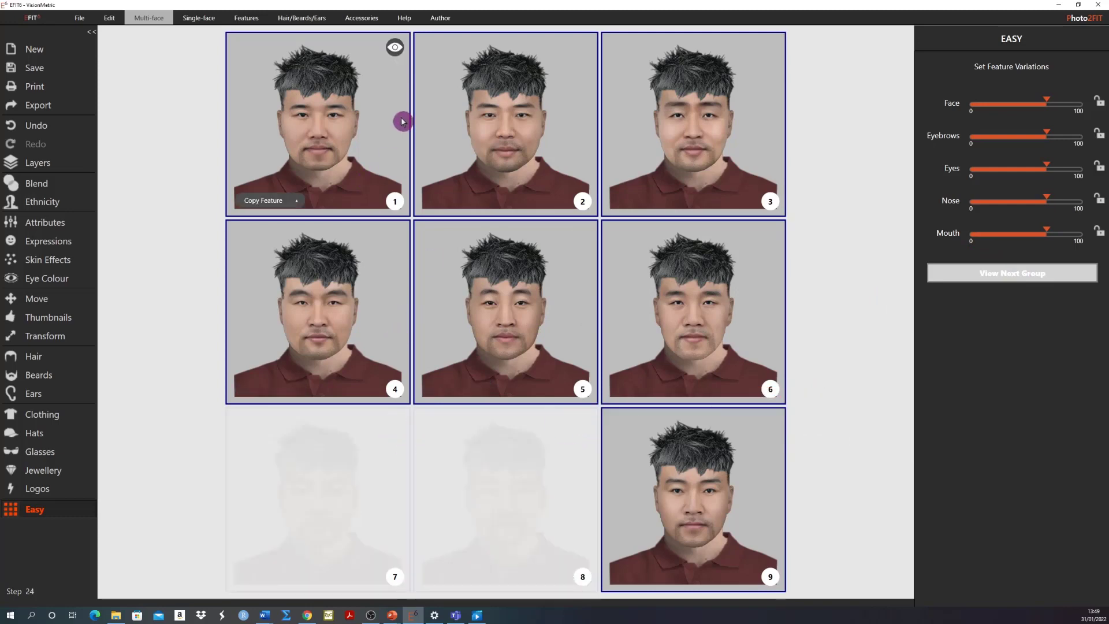
left_click(396, 55)
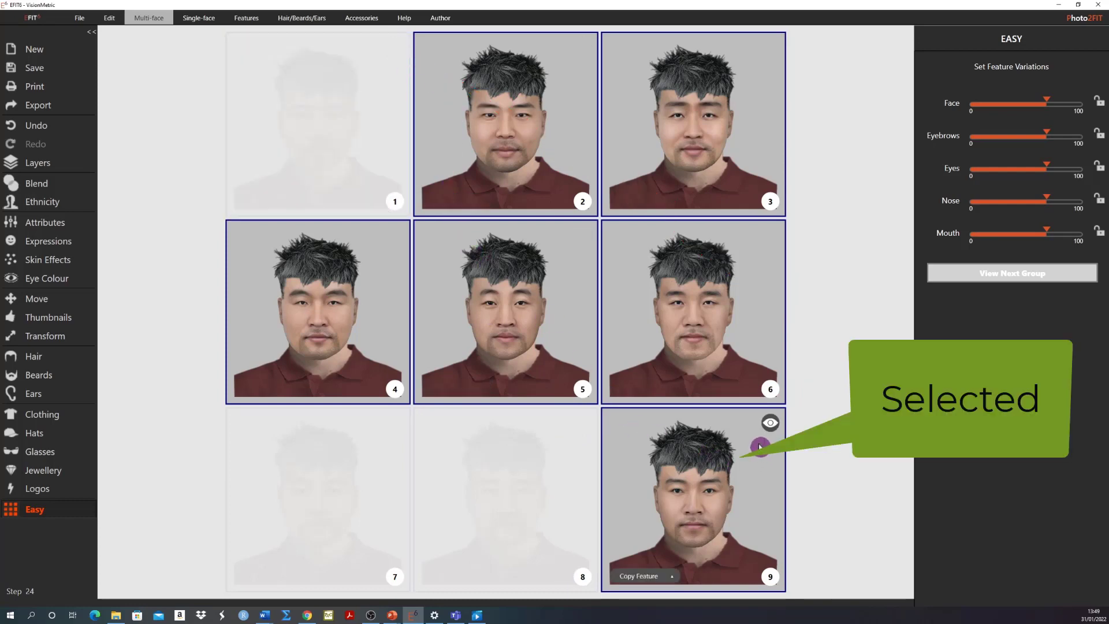
left_click(732, 460)
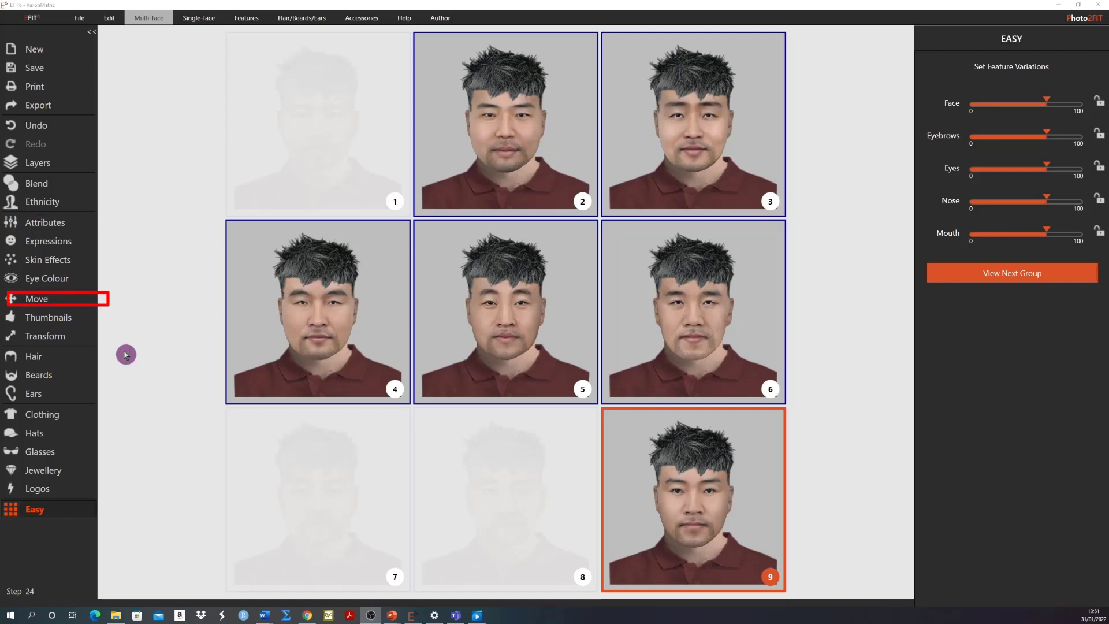
- Open the chosen face for feature moving and stretch the base of its nose wider
left_click(61, 299)
left_click(61, 300)
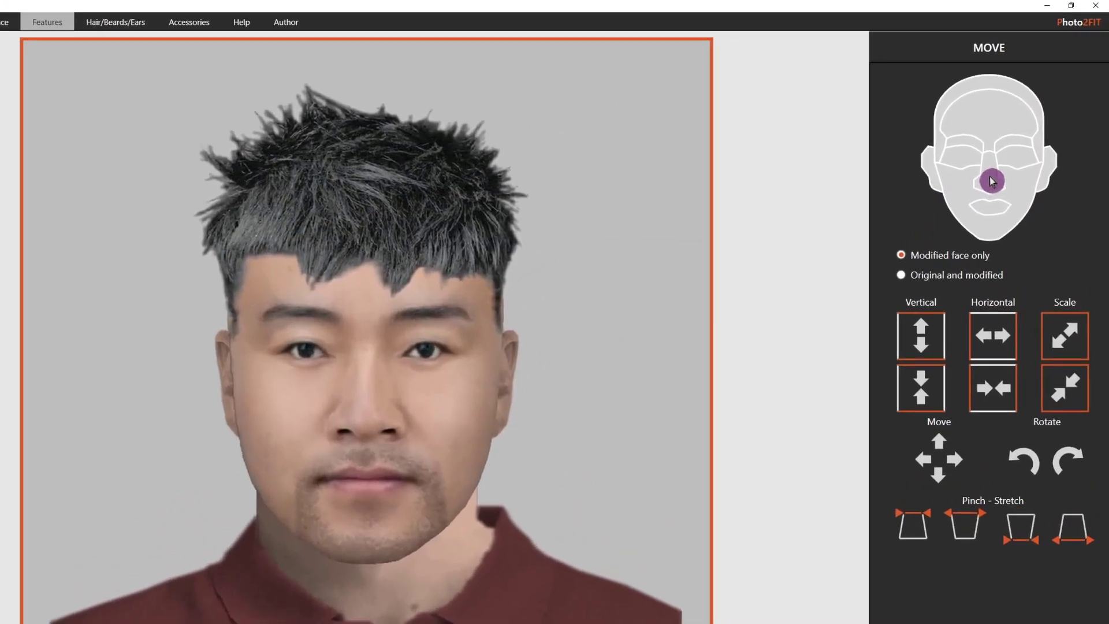
left_click(991, 181)
left_click(1075, 535)
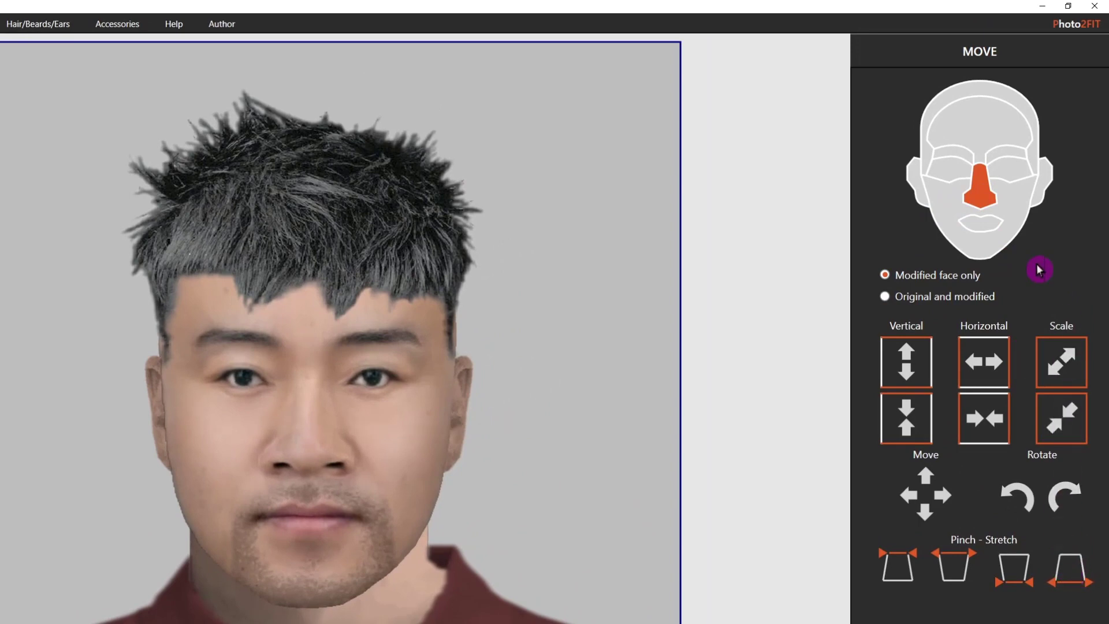
- Scale both eyes up once, and scale them down twice
left_click(962, 170)
left_click(1061, 362)
left_click(1061, 421)
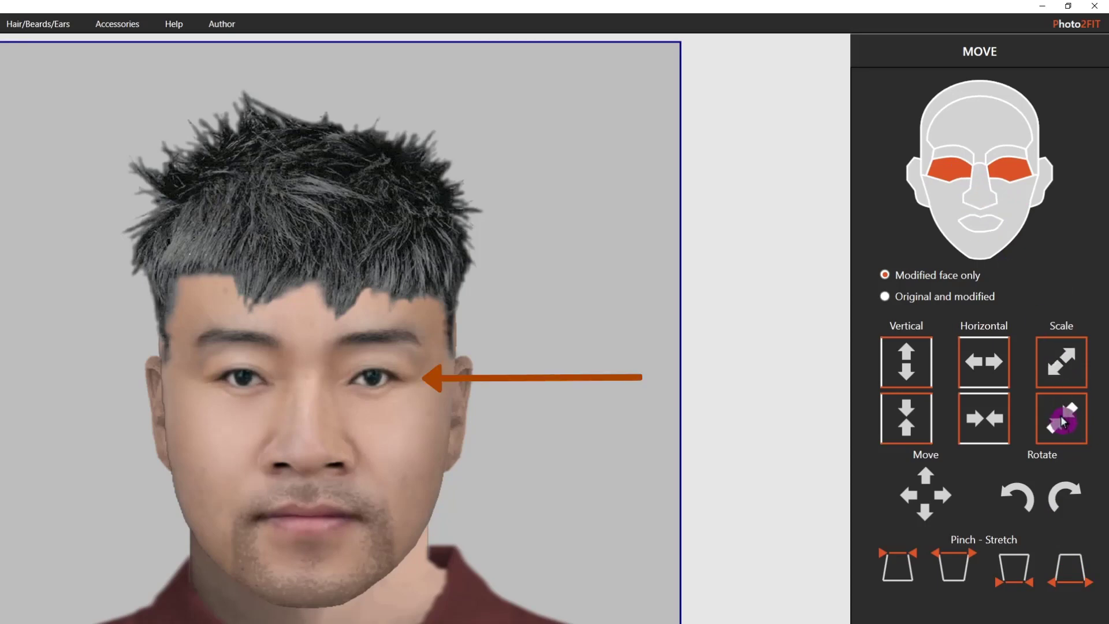
left_click(1061, 421)
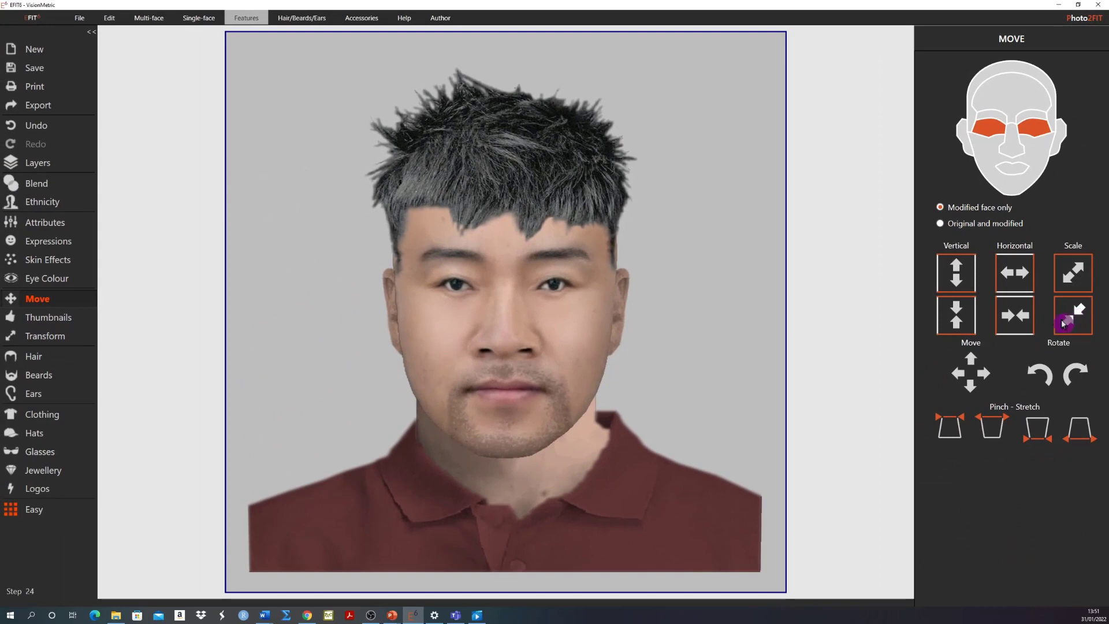
- Increase the face's Age slightly and its Wrinkles to just under half of the range, and return to the Easy face grid
left_click(66, 223)
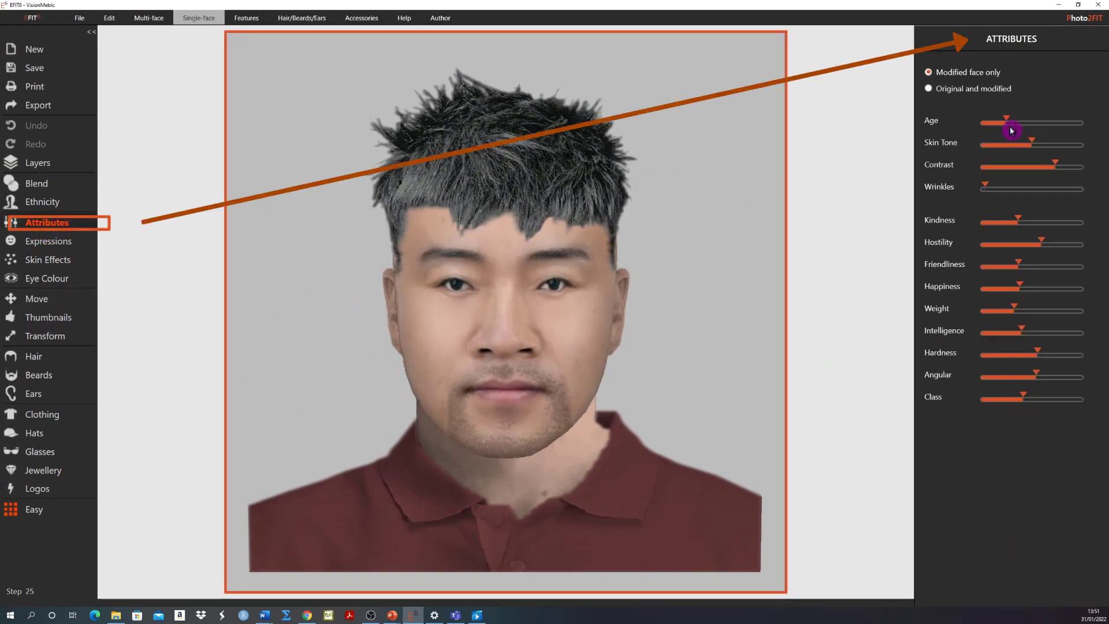
left_click_drag(1010, 119, 1020, 125)
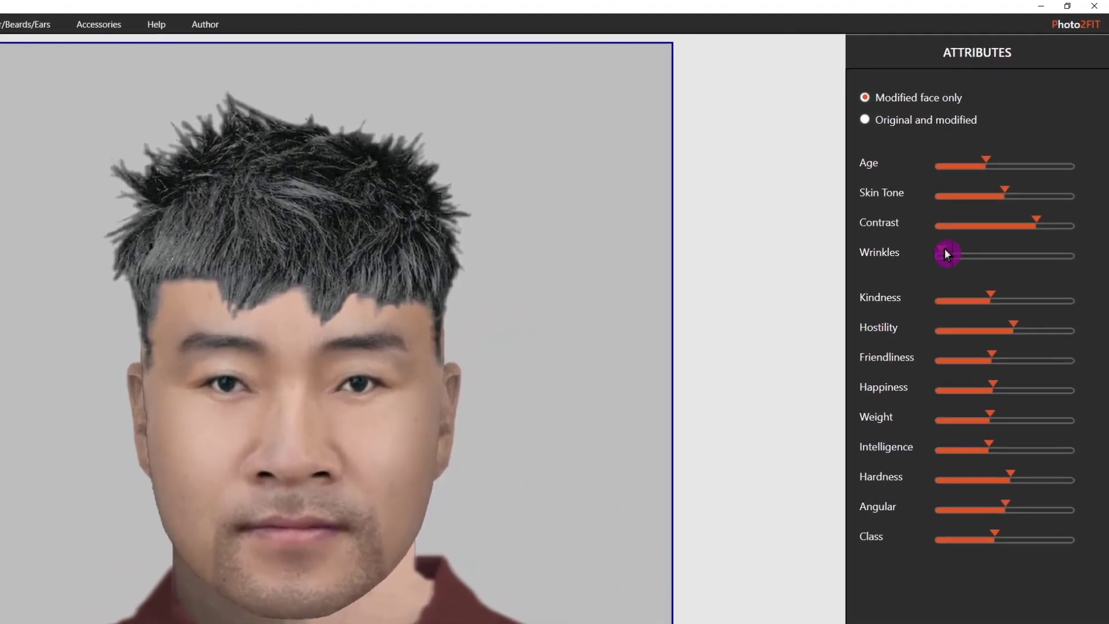
left_click_drag(946, 253, 978, 256)
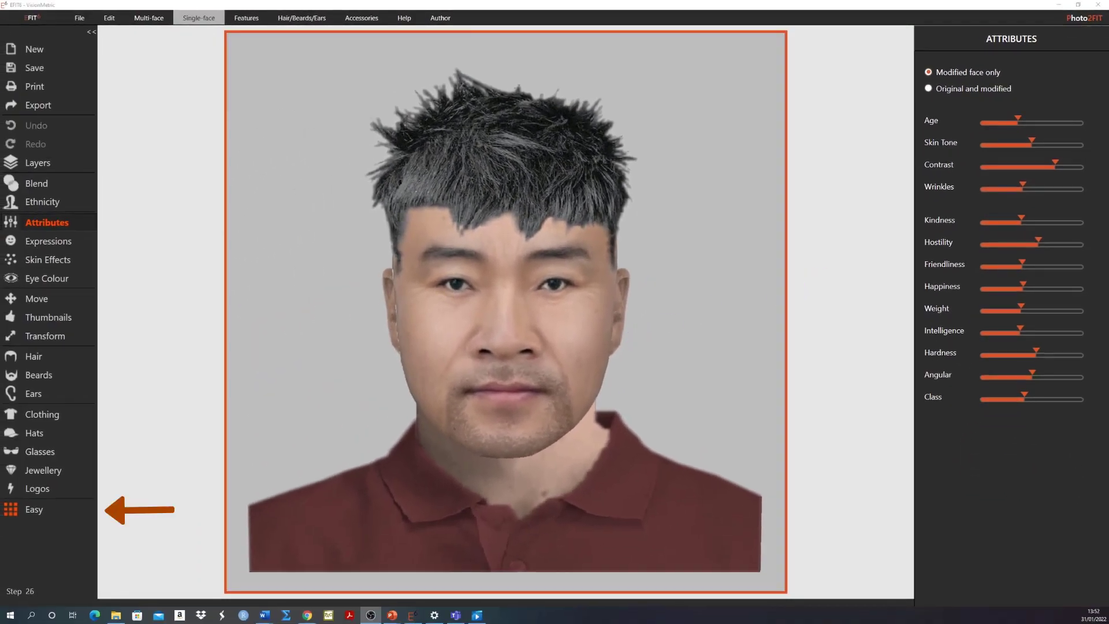
left_click(51, 512)
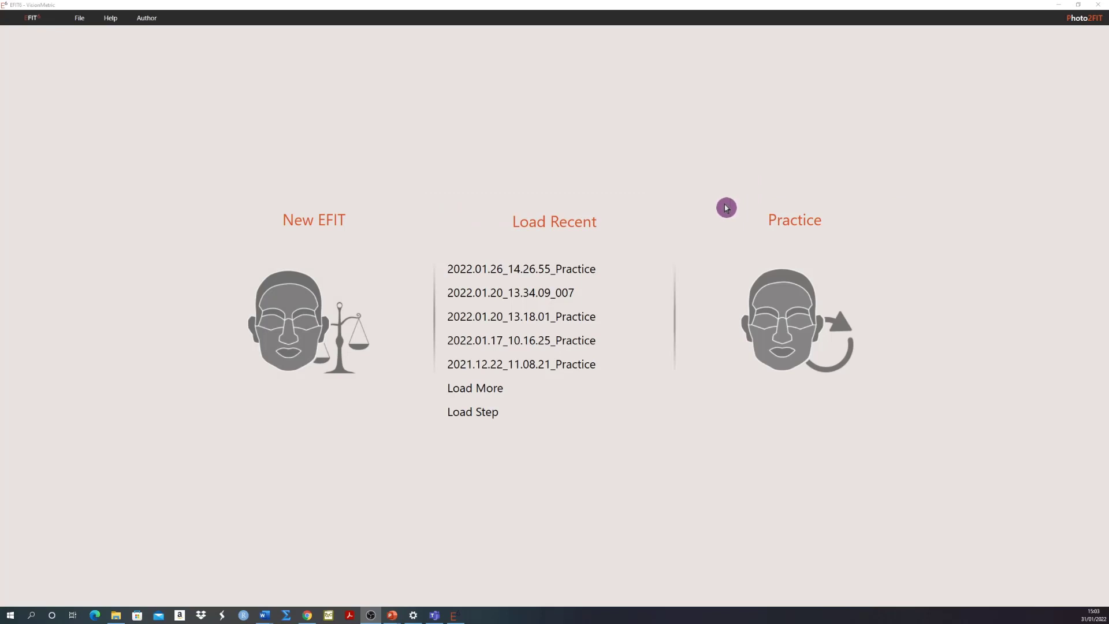
- Create a new colour EFIT with the operator and witness details for a Hispanic male aged 31 - 35 years, and proceed
left_click(337, 221)
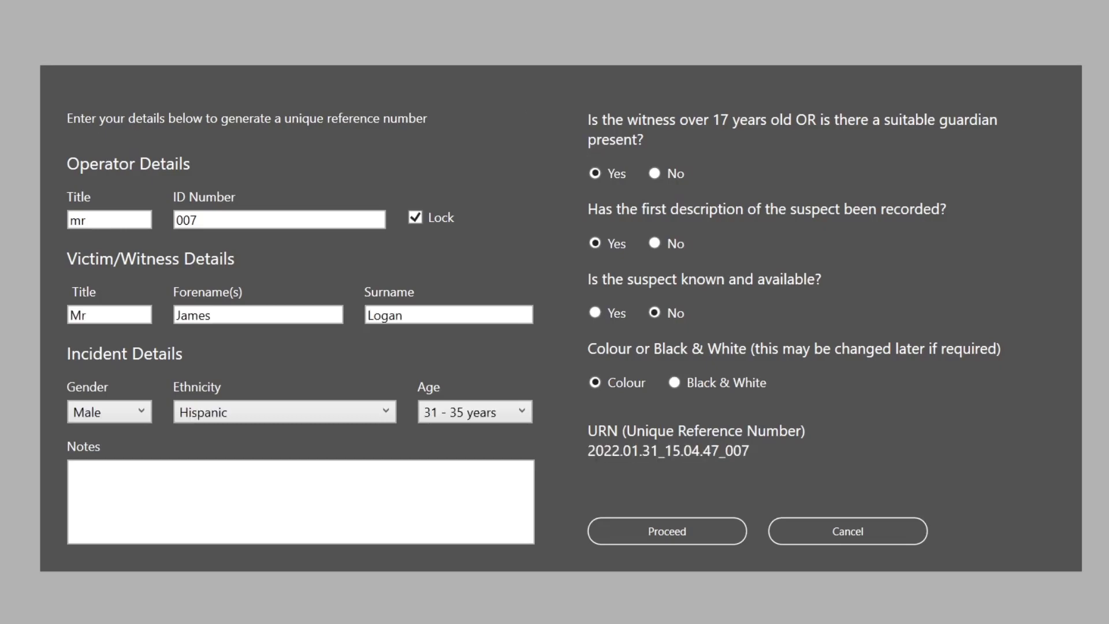
left_click(477, 462)
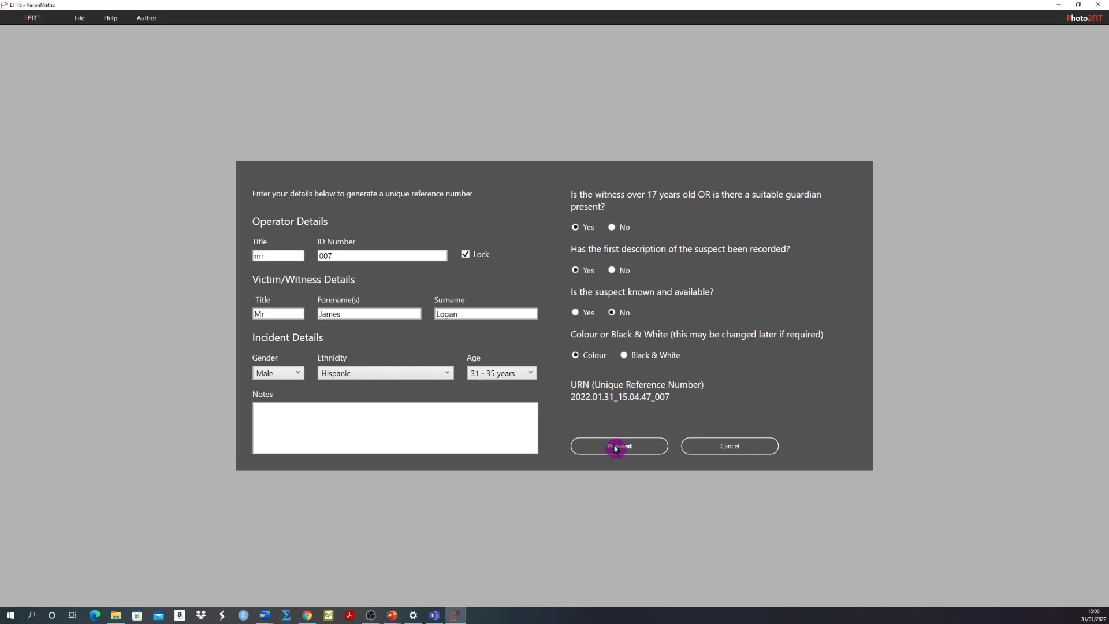
left_click(615, 448)
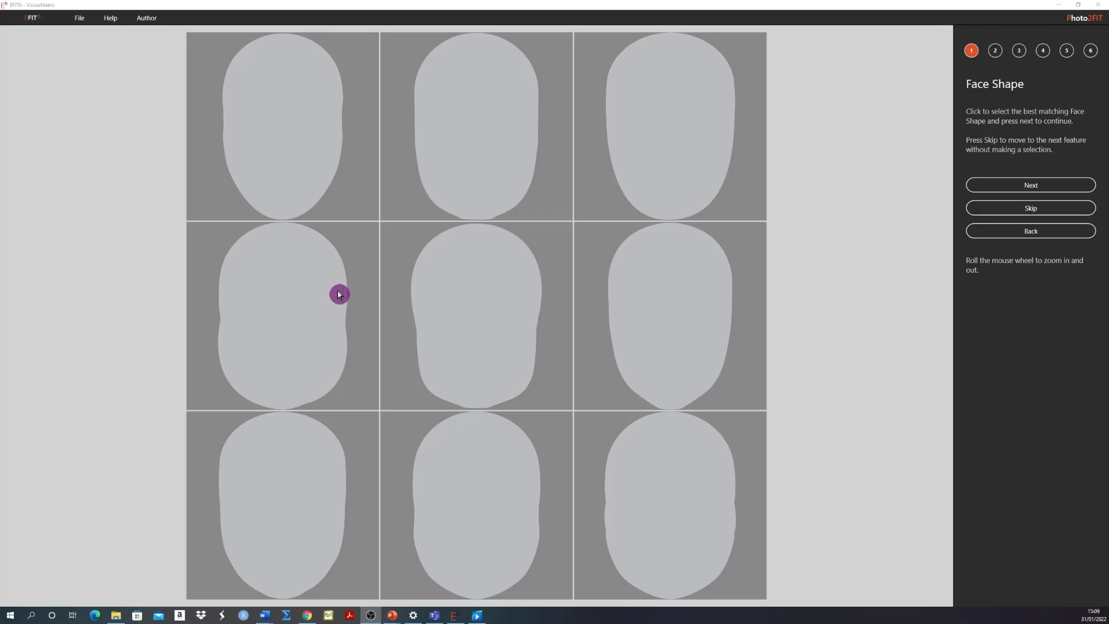
- Choose the third face shape in the middle row and skip the nose selection
left_click(649, 323)
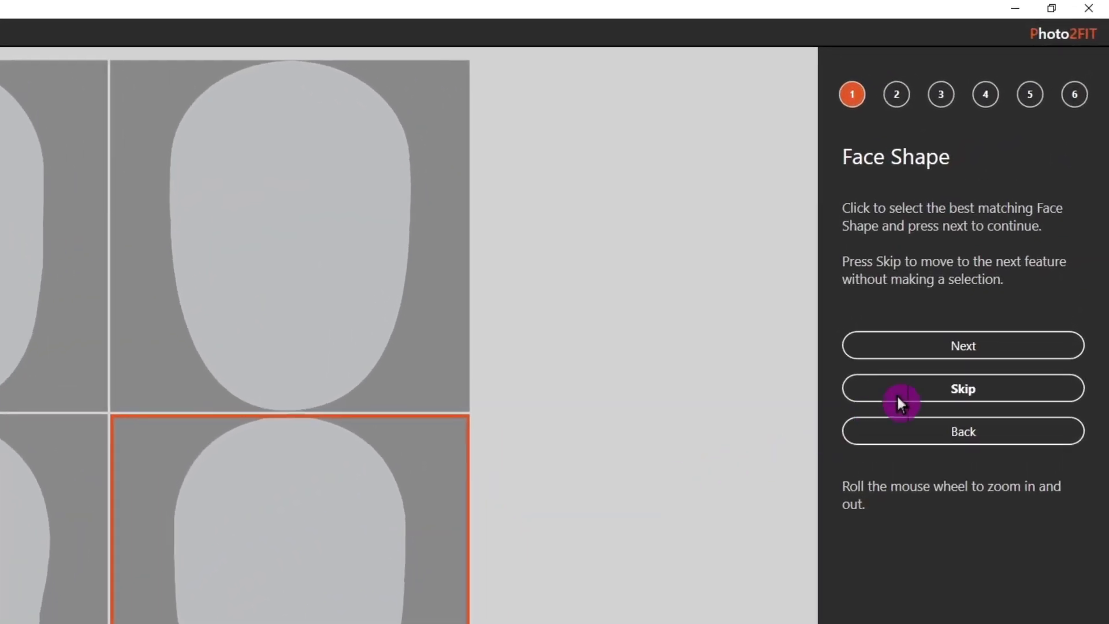
left_click(1043, 187)
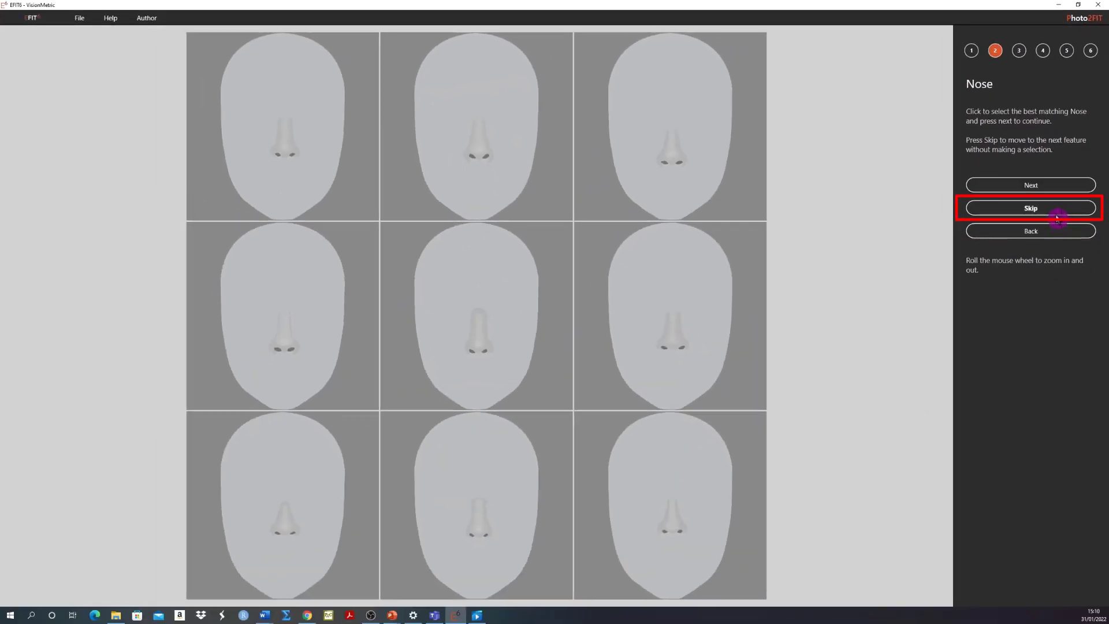
left_click(1055, 215)
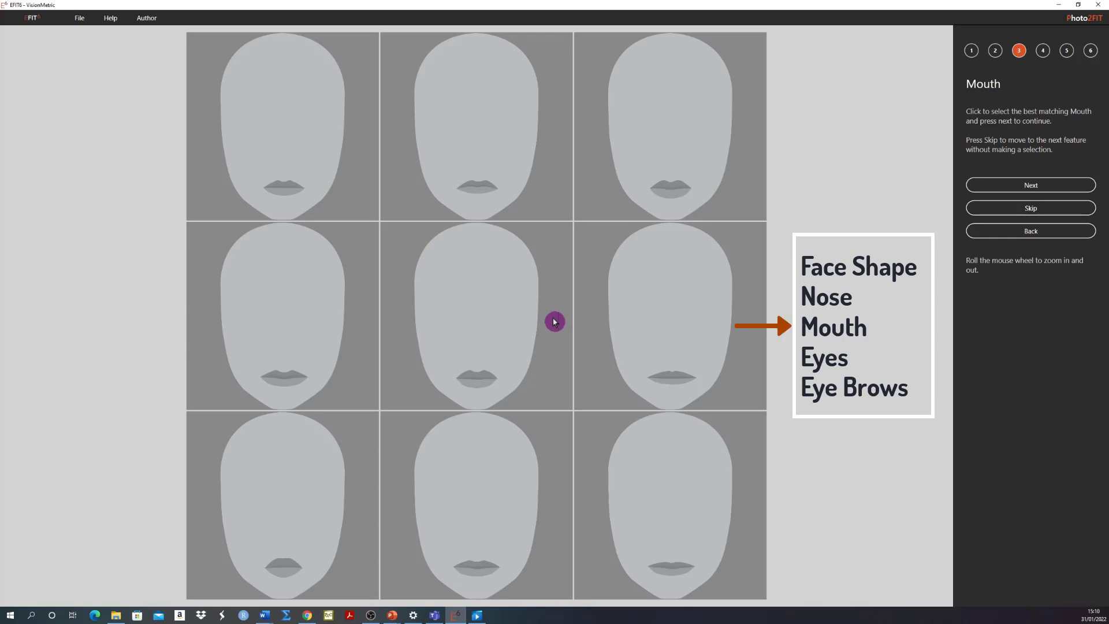
- Choose the second mouth in the top row as the best match and continue to the eyes
scroll(553, 322, "up", 2)
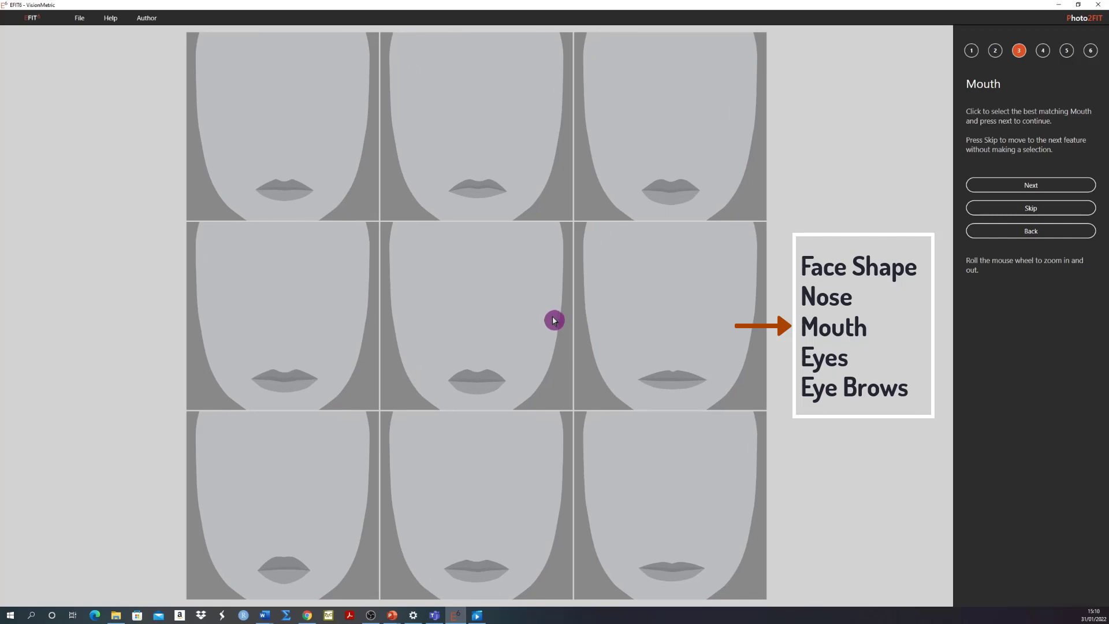
left_click(517, 178)
left_click(1026, 184)
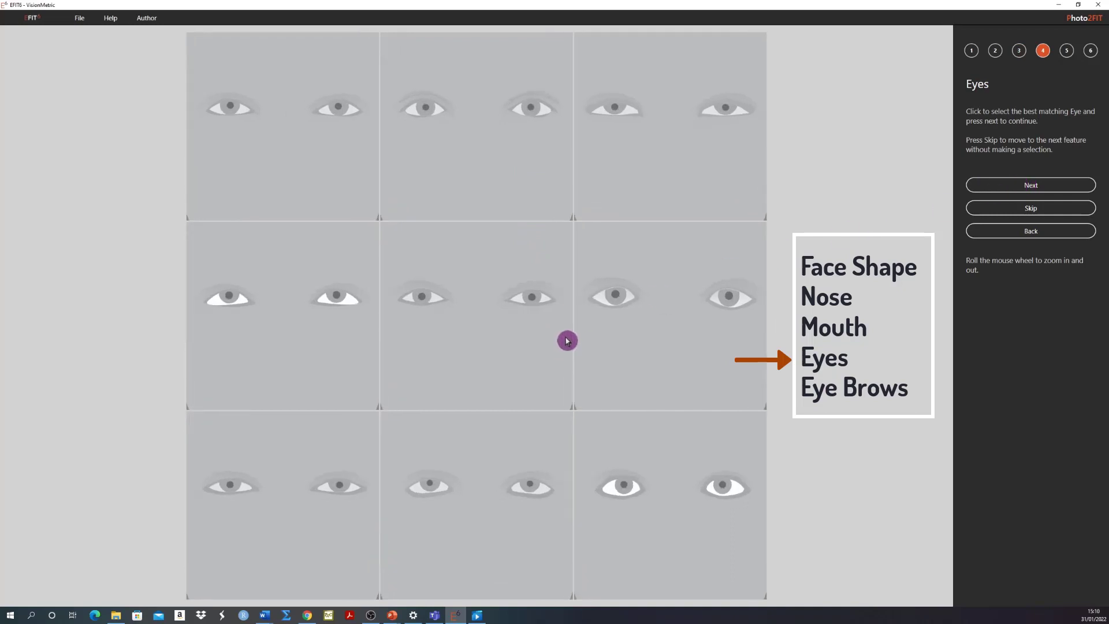
- Choose the first eyes in the middle row and the first eyebrows in the bottom row, confirming each selection
left_click(339, 320)
left_click(1044, 191)
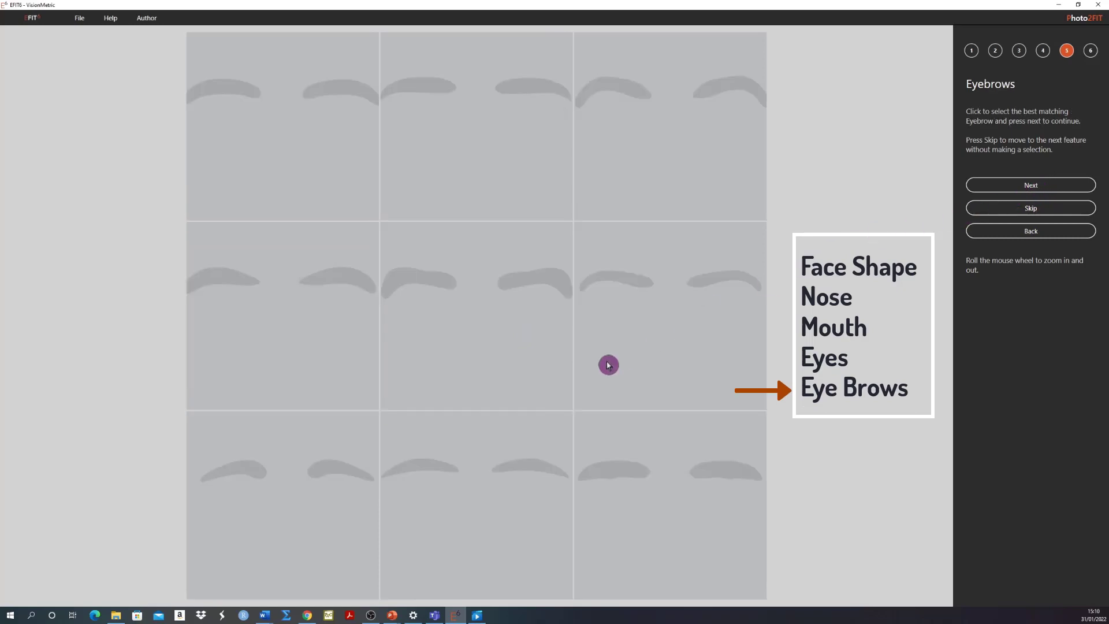
left_click(287, 490)
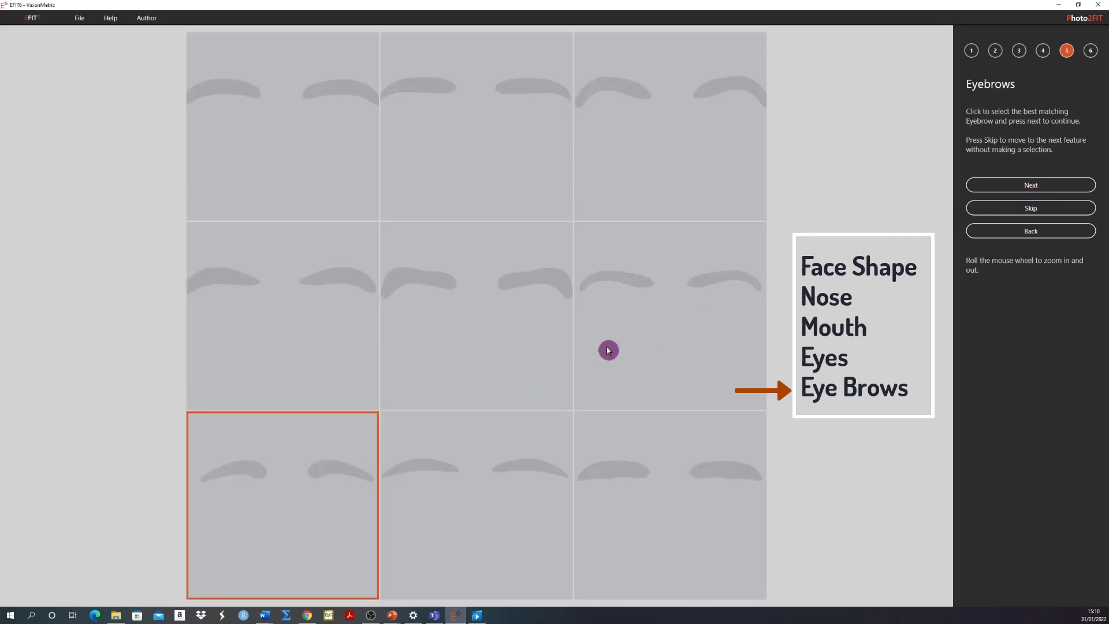
left_click(1044, 191)
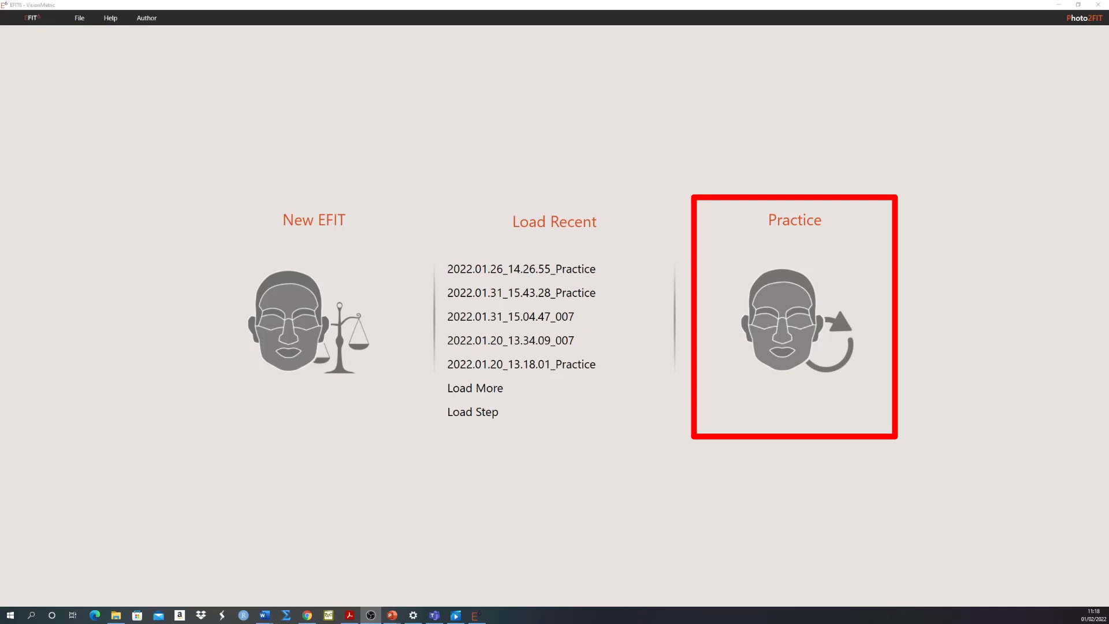
- Start a practice session with gender Male, ethnicity Hispanic and age 31 - 35 years
left_click(784, 219)
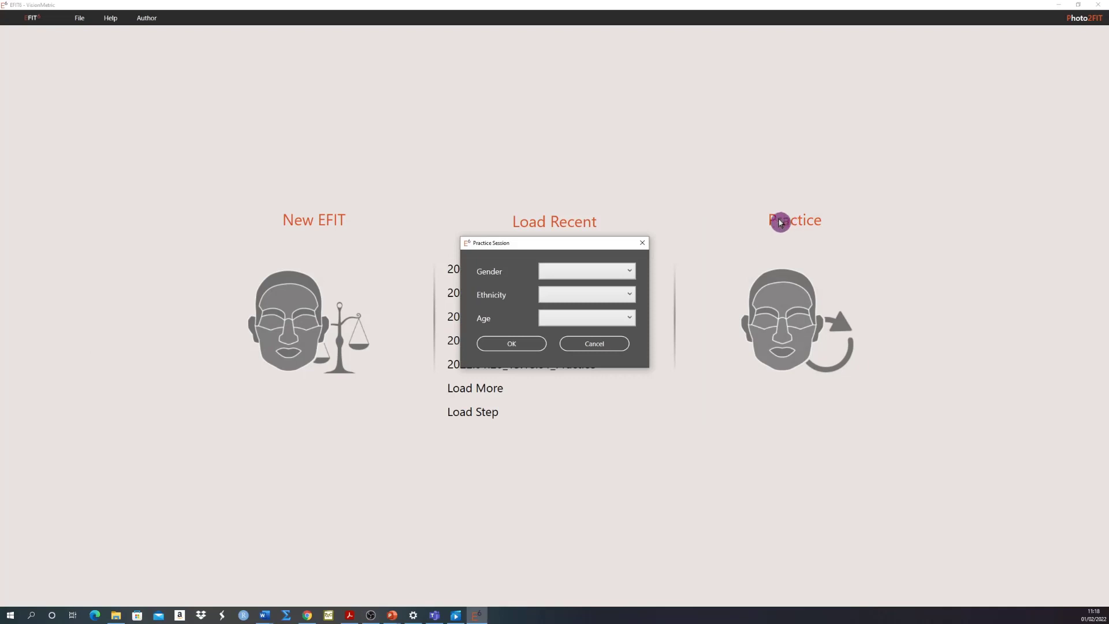
left_click(629, 270)
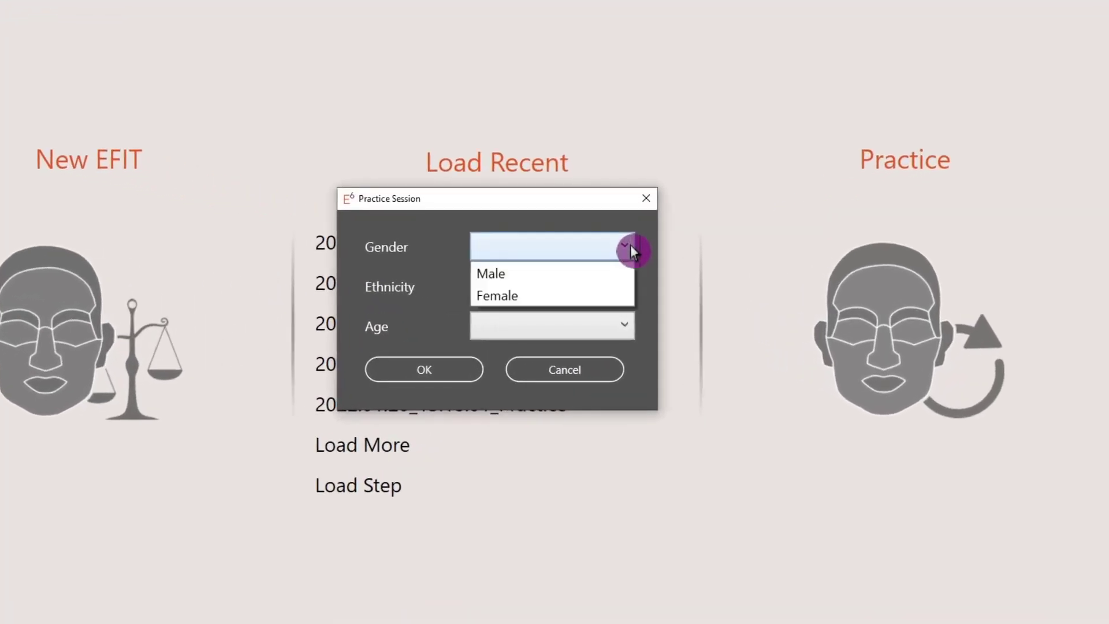
left_click(584, 274)
left_click(628, 285)
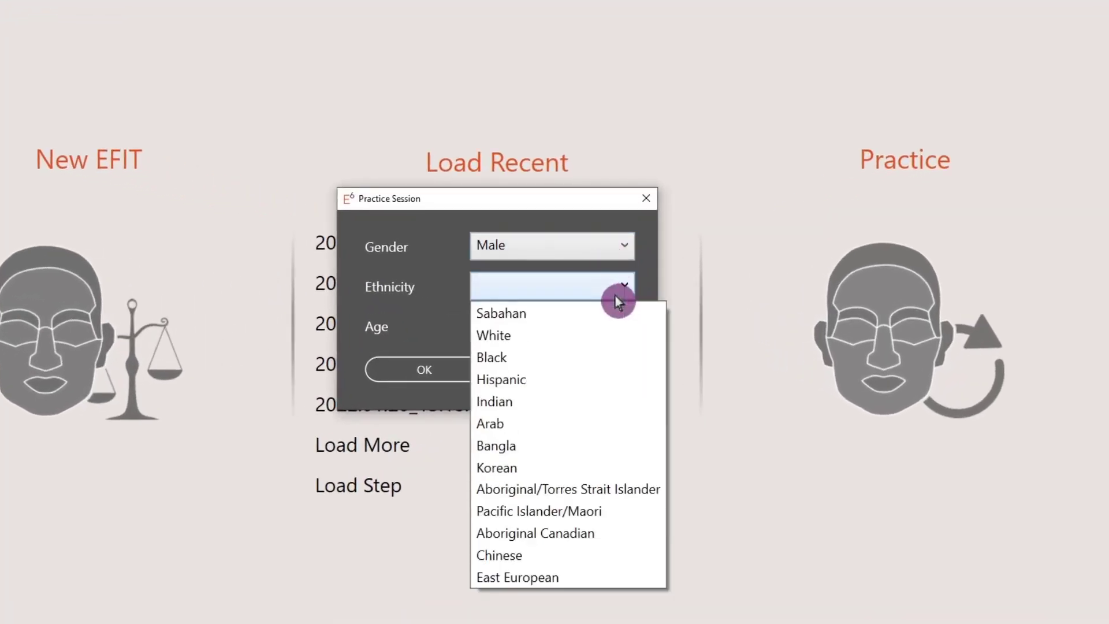
left_click(543, 379)
left_click(622, 337)
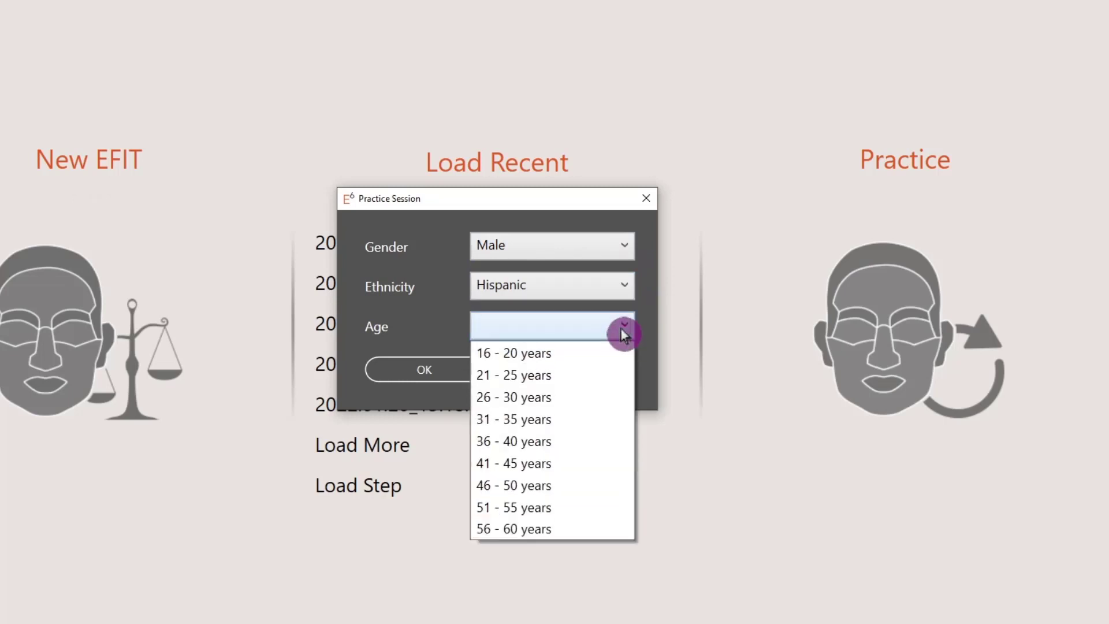
left_click(536, 417)
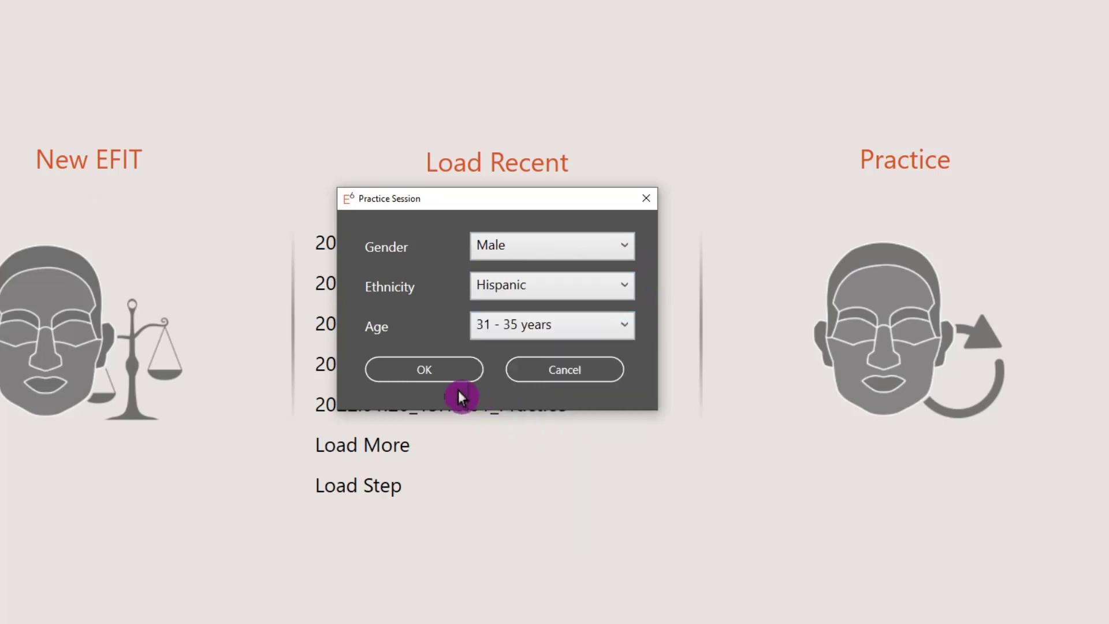
left_click(430, 372)
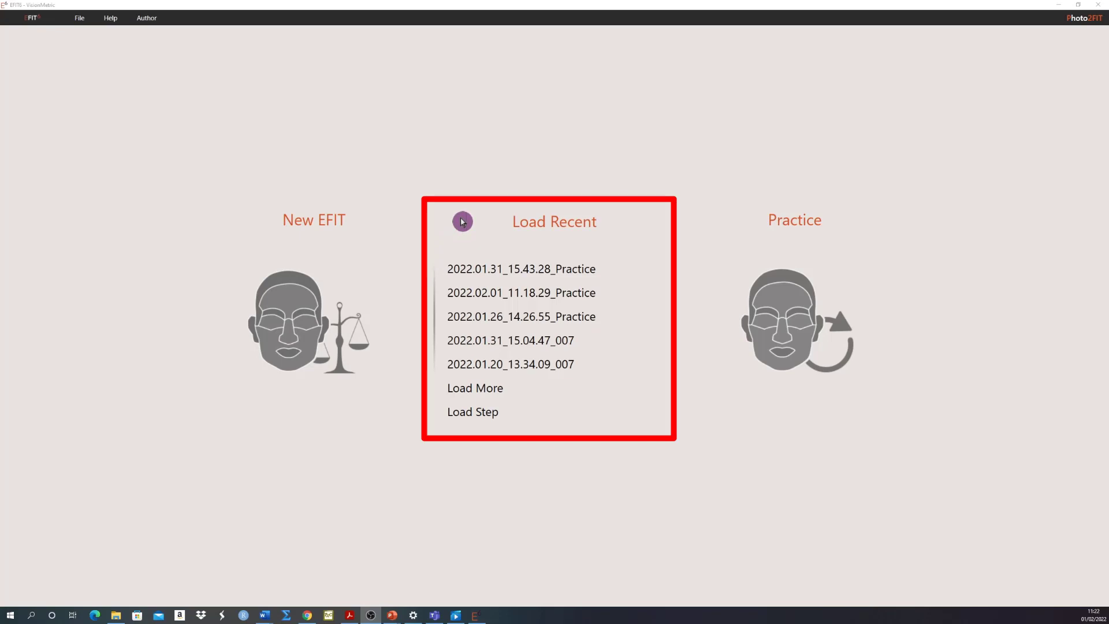
- Load the recent session 2022.01.31_15.43.28_Practice
left_click(521, 269)
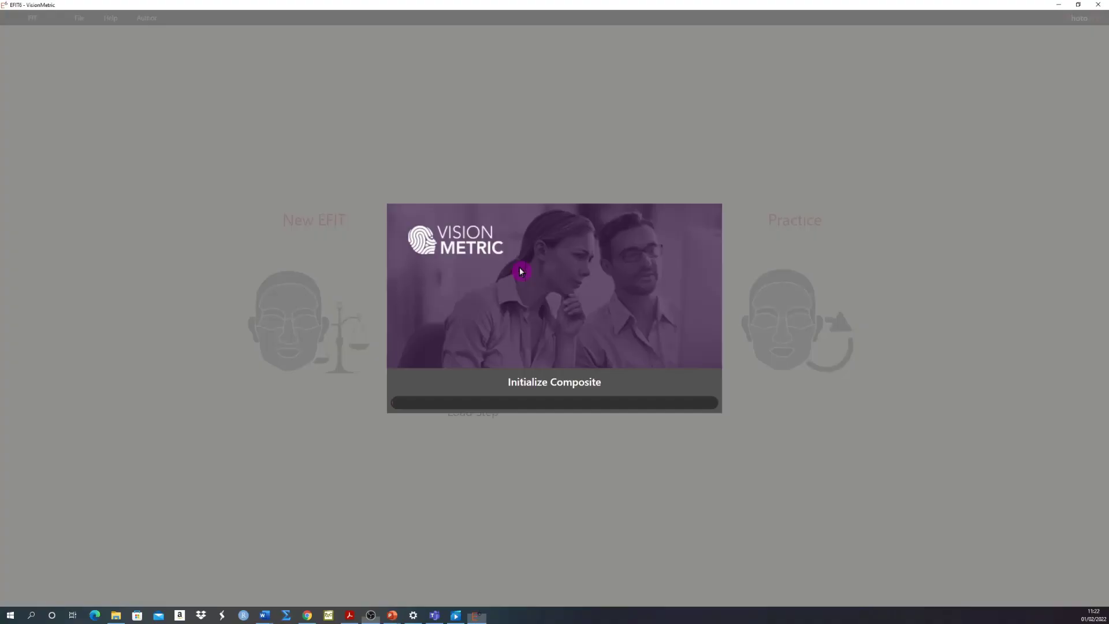